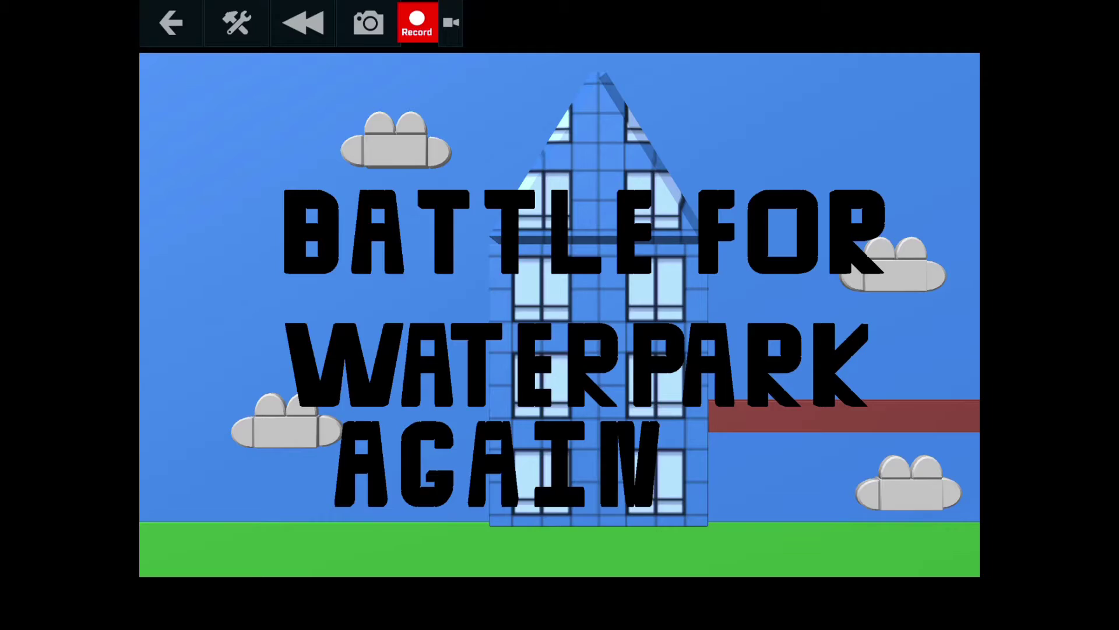
Step: Interrupt the 'Battle for Waterpark Again' title, quit back to the editor, and exit to the home screen
{"action": "left_click", "coordinate": [171, 23]}
{"action": "left_click", "coordinate": [462, 585]}
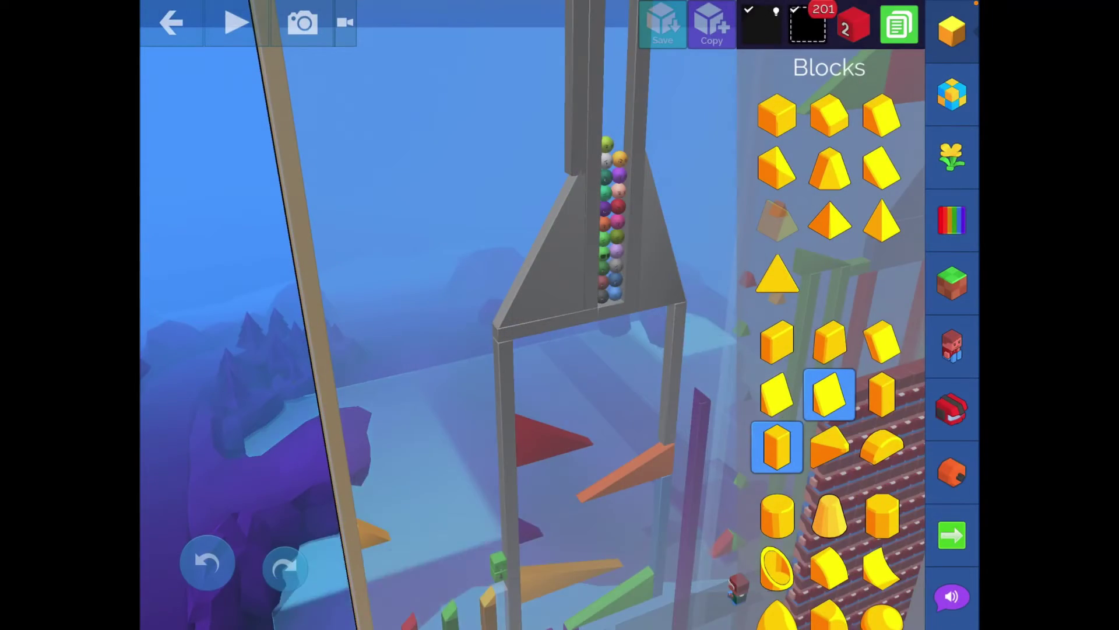
{"action": "key", "text": "super+h"}
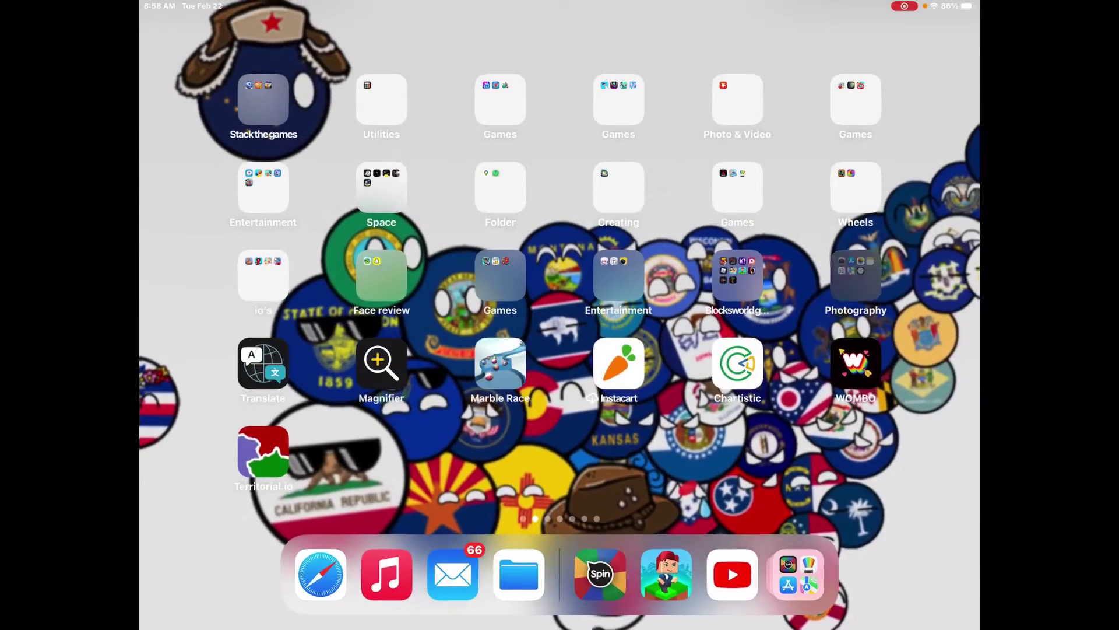
{"action": "left_click", "coordinate": [846, 271]}
{"action": "left_click", "coordinate": [684, 190]}
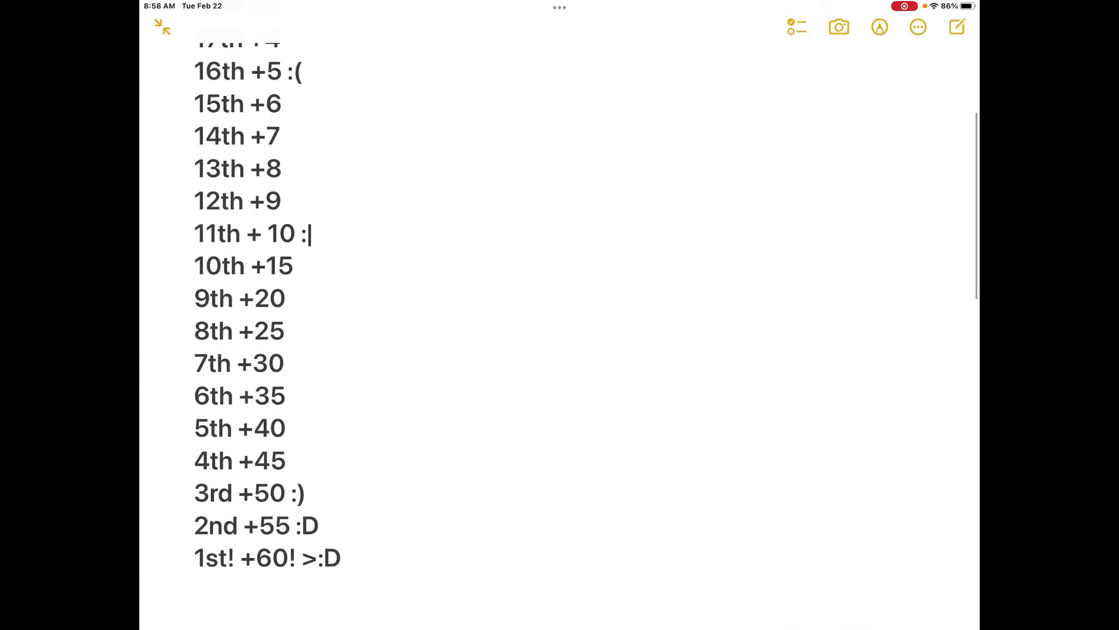
{"action": "scroll", "coordinate": [560, 315], "scroll_direction": "up", "scroll_amount": 3}
{"action": "scroll", "coordinate": [560, 315], "scroll_direction": "down", "scroll_amount": 1}
{"action": "scroll", "coordinate": [560, 314], "scroll_direction": "up", "scroll_amount": 5}
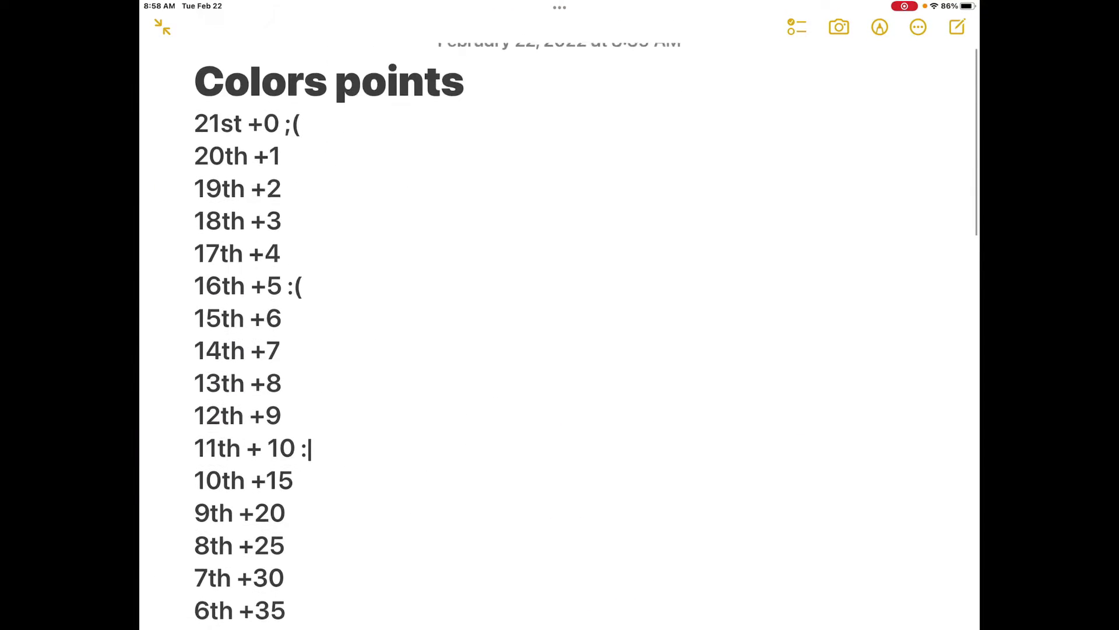
{"action": "scroll", "coordinate": [559, 315], "scroll_direction": "down", "scroll_amount": 3}
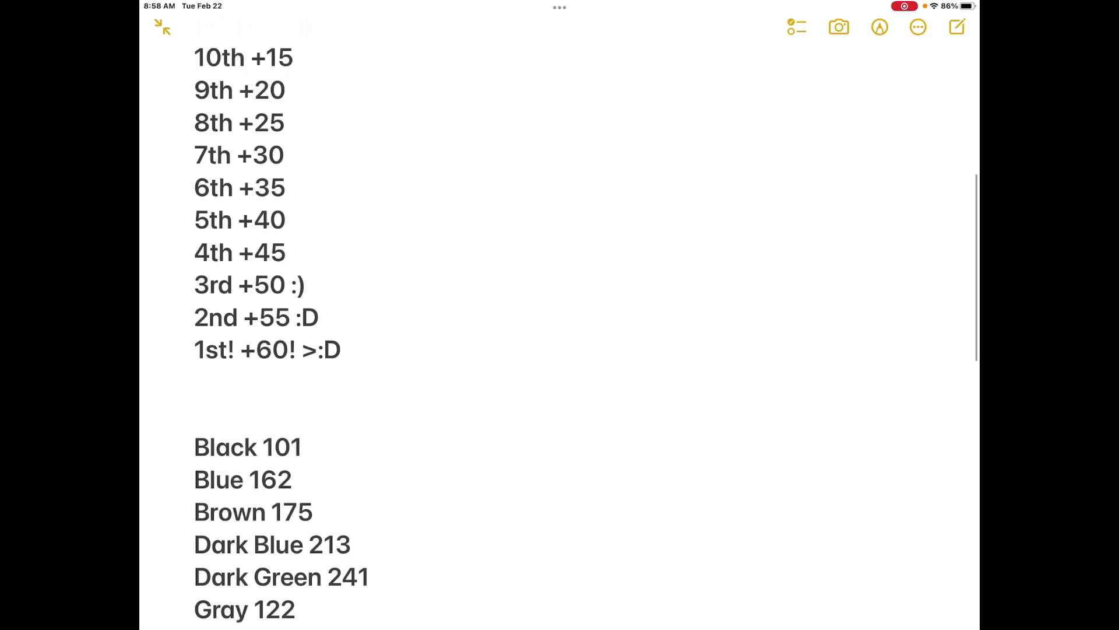
{"action": "scroll", "coordinate": [560, 315], "scroll_direction": "down", "scroll_amount": 3}
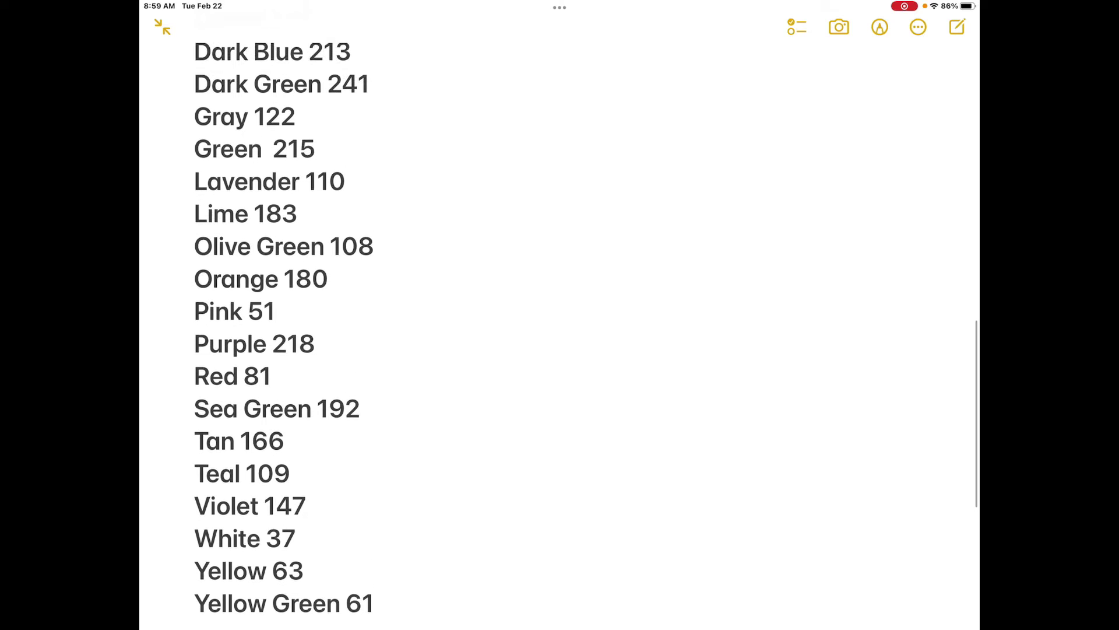
{"action": "scroll", "coordinate": [560, 315], "scroll_direction": "down", "scroll_amount": 3}
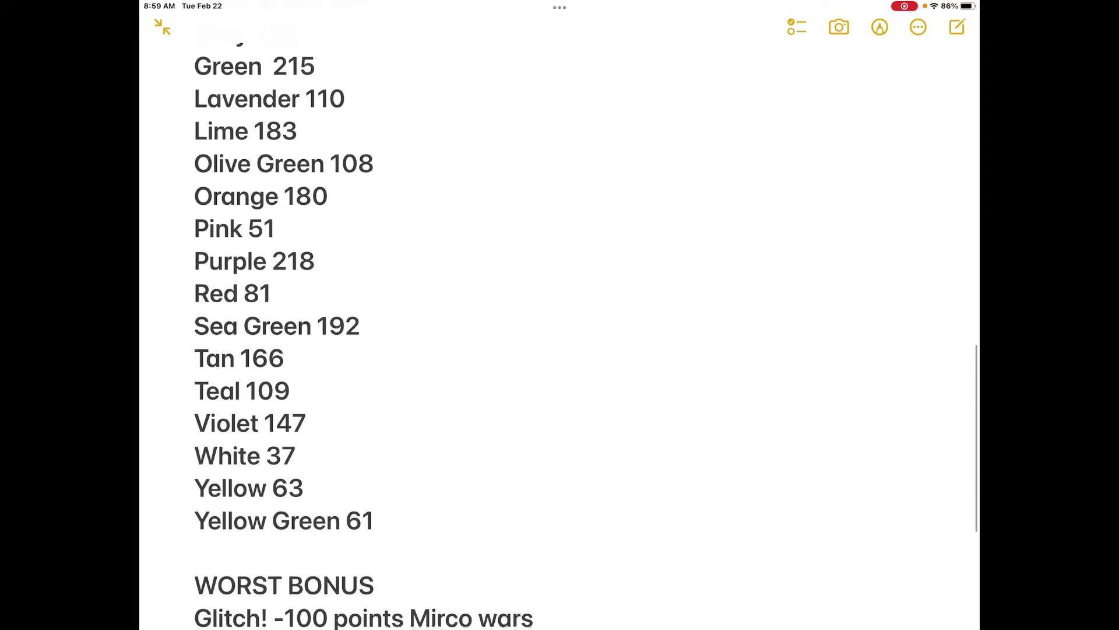
{"action": "scroll", "coordinate": [560, 315], "scroll_direction": "up", "scroll_amount": 3}
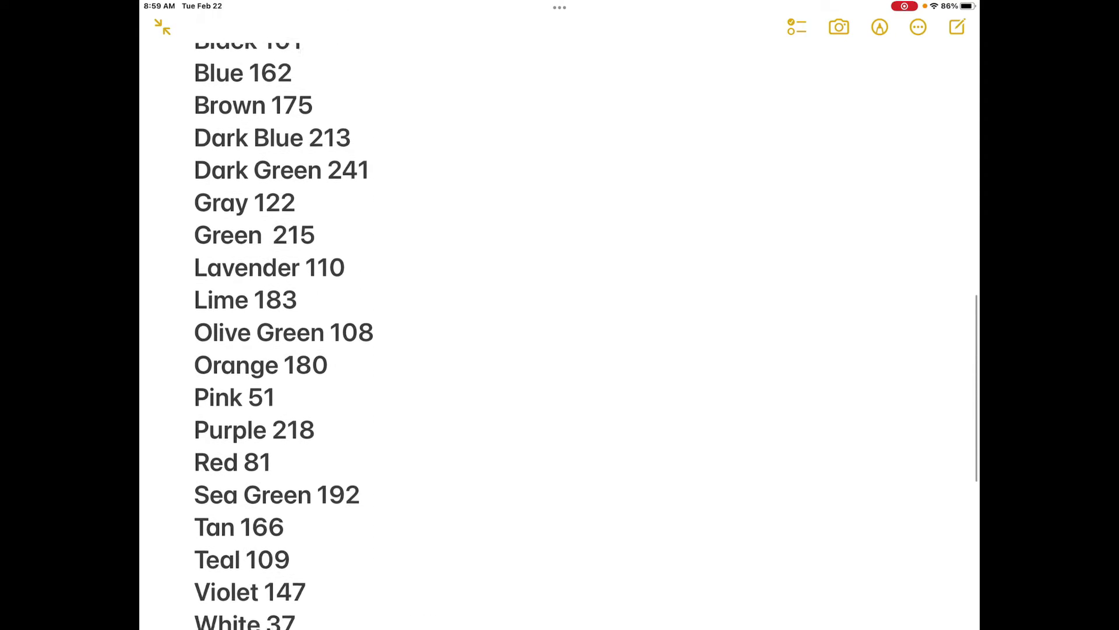
{"action": "scroll", "coordinate": [560, 315], "scroll_direction": "down", "scroll_amount": 3}
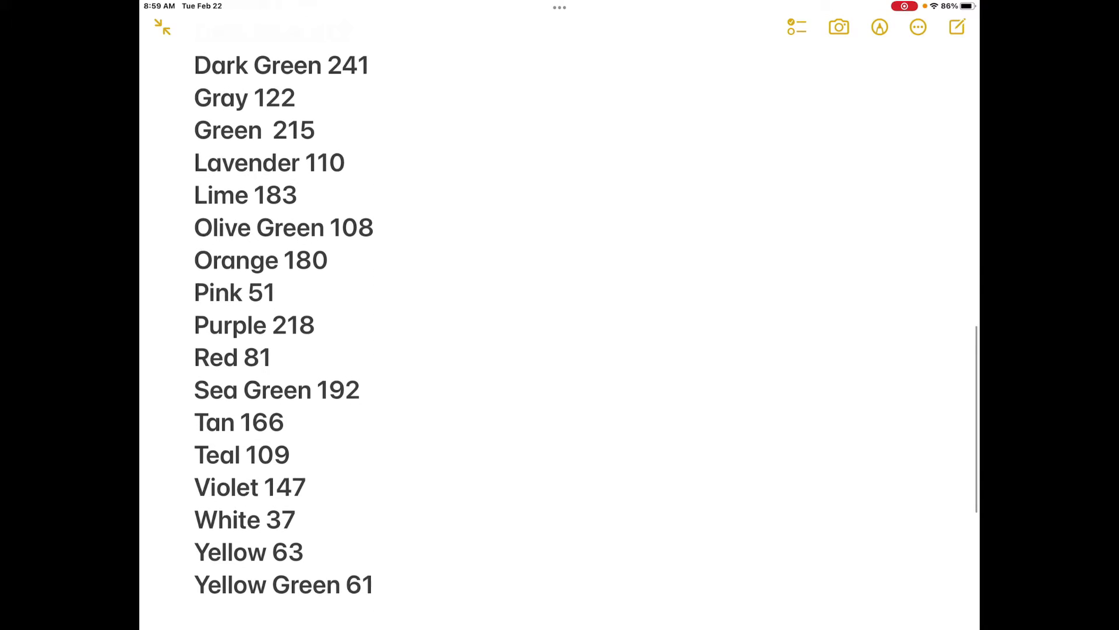
Step: Relaunch Blocksworld from the home screen and pan the view around the red brick ball-dispenser tower
{"action": "key", "text": "super+h"}
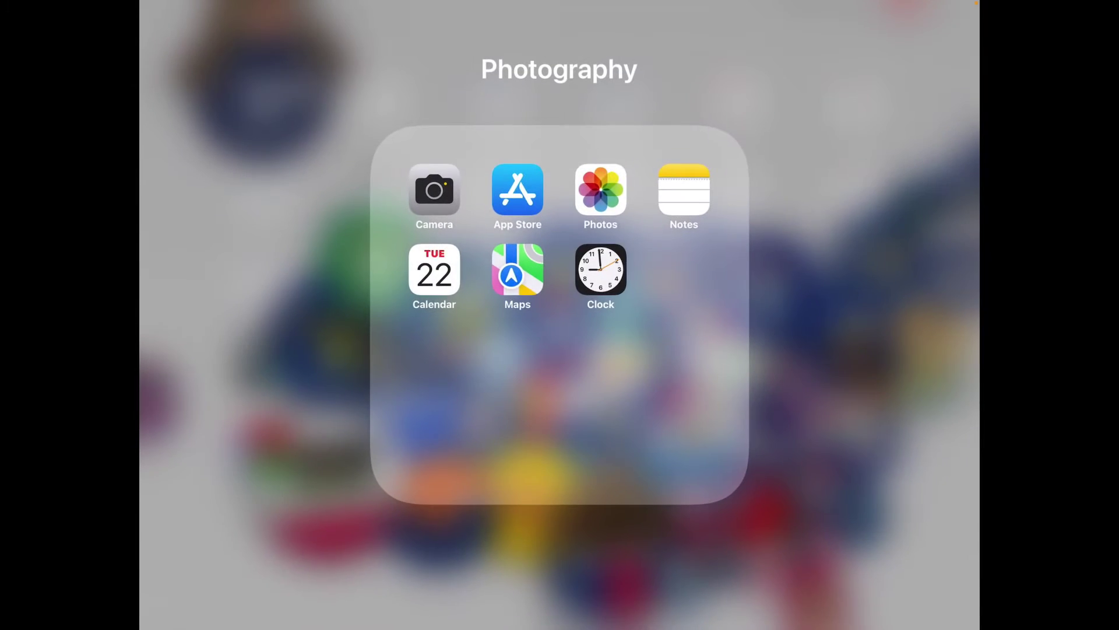
{"action": "left_click", "coordinate": [560, 559]}
{"action": "left_click", "coordinate": [499, 365]}
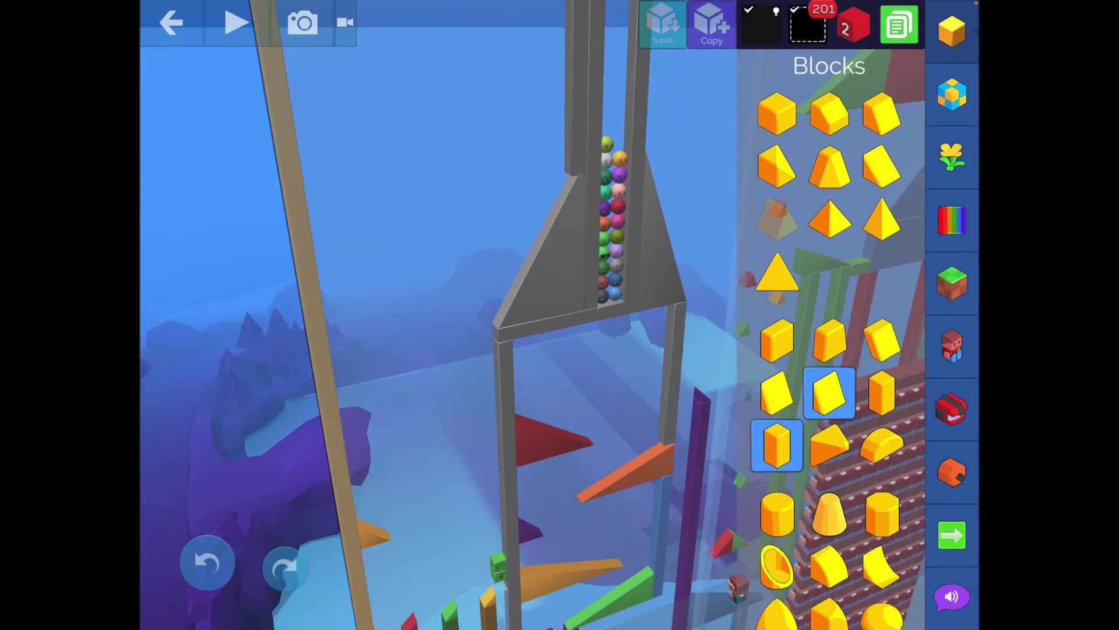
{"action": "mouse_move", "coordinate": [583, 349]}
{"action": "left_mouse_down"}
{"action": "mouse_move", "coordinate": [361, 349]}
{"action": "mouse_move", "coordinate": [525, 350]}
{"action": "mouse_move", "coordinate": [583, 291]}
{"action": "left_mouse_up"}
{"action": "left_click_drag", "start_coordinate": [525, 349], "coordinate": [554, 379]}
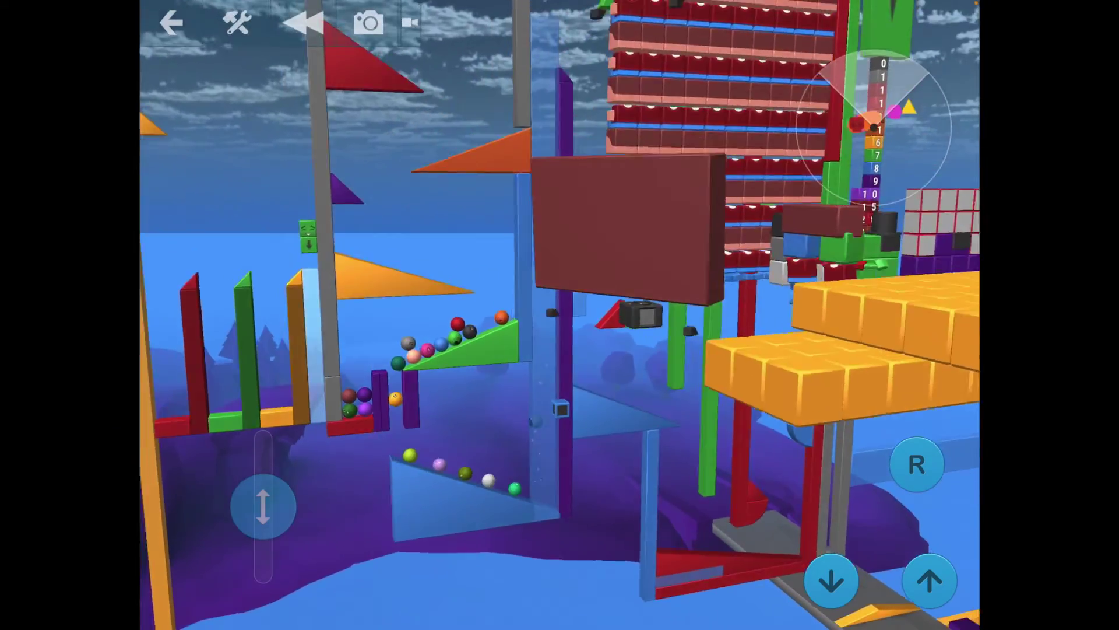
Step: Orbit the camera around the tower and raise it to look down on the marble ramps
{"action": "mouse_move", "coordinate": [263, 506]}
{"action": "left_mouse_down"}
{"action": "mouse_move", "coordinate": [255, 382]}
{"action": "mouse_move", "coordinate": [256, 548]}
{"action": "left_mouse_up"}
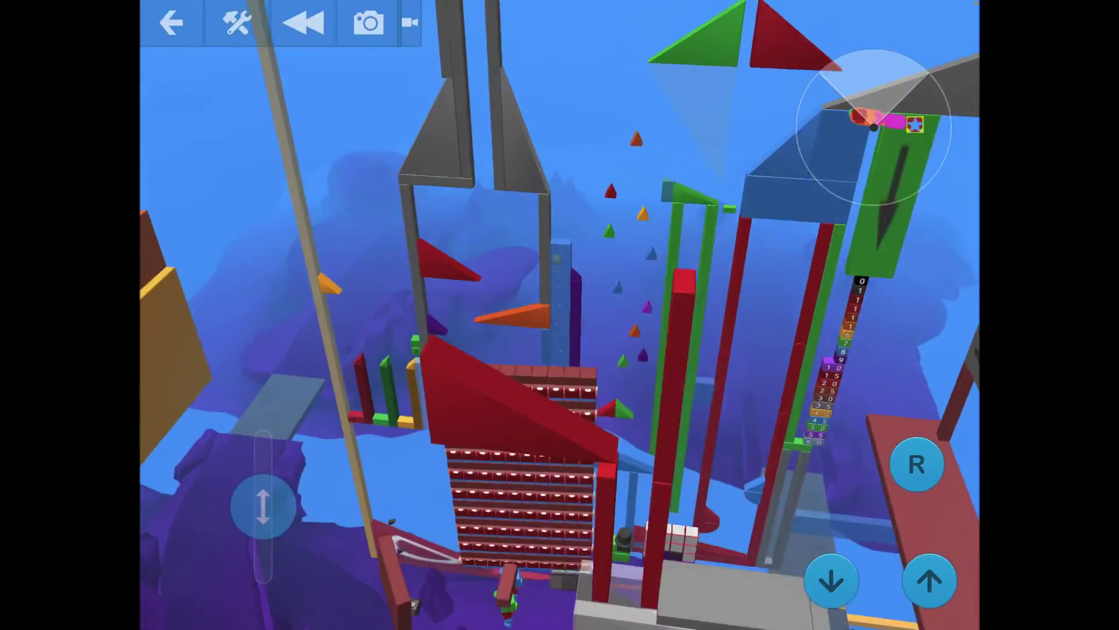
{"action": "mouse_move", "coordinate": [263, 505]}
{"action": "left_mouse_down"}
{"action": "mouse_move", "coordinate": [270, 513]}
{"action": "mouse_move", "coordinate": [263, 504]}
{"action": "left_mouse_up"}
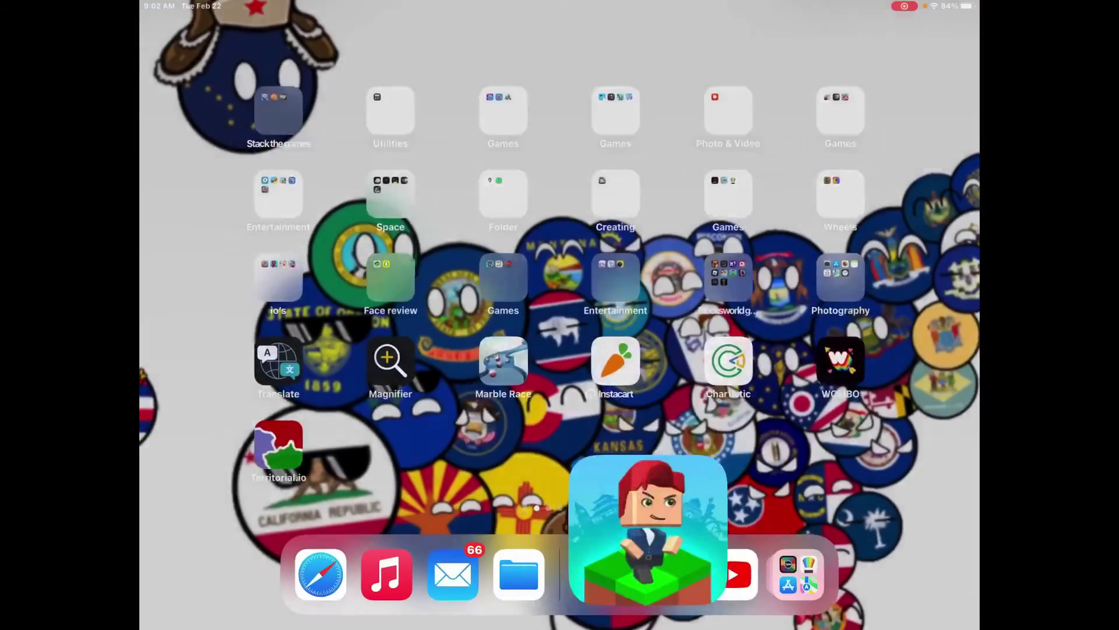
Step: Change Blue's score in the Colors points note from 162 to 62 and scroll down the list
{"action": "scroll", "coordinate": [559, 338], "scroll_direction": "up", "scroll_amount": 5}
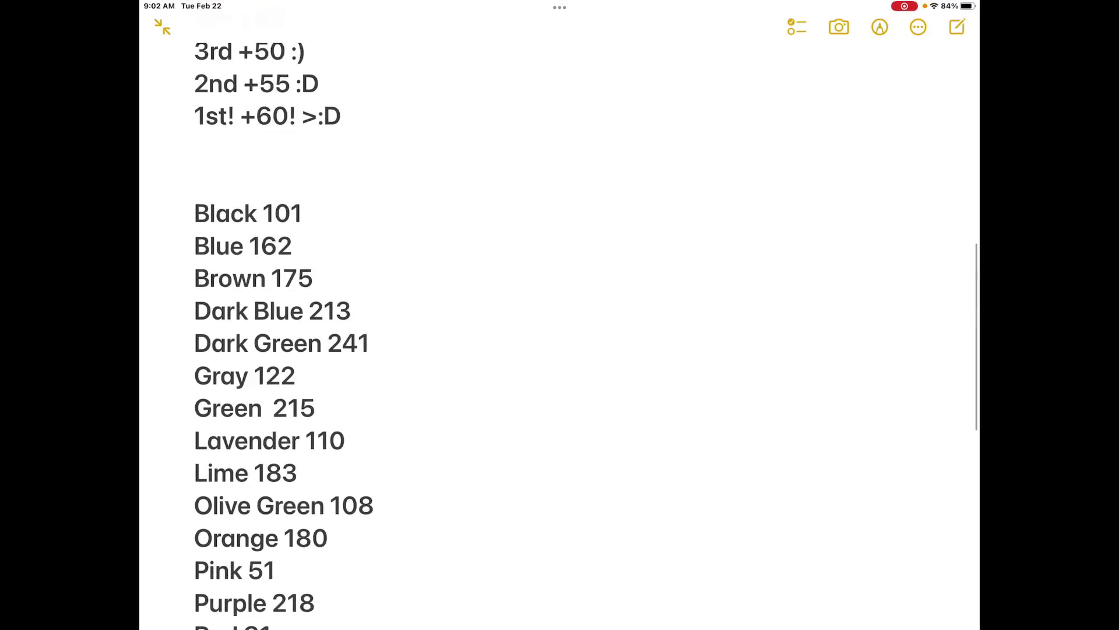
{"action": "left_click", "coordinate": [291, 246]}
{"action": "key", "text": "BackSpace"}
{"action": "key", "text": "BackSpace"}
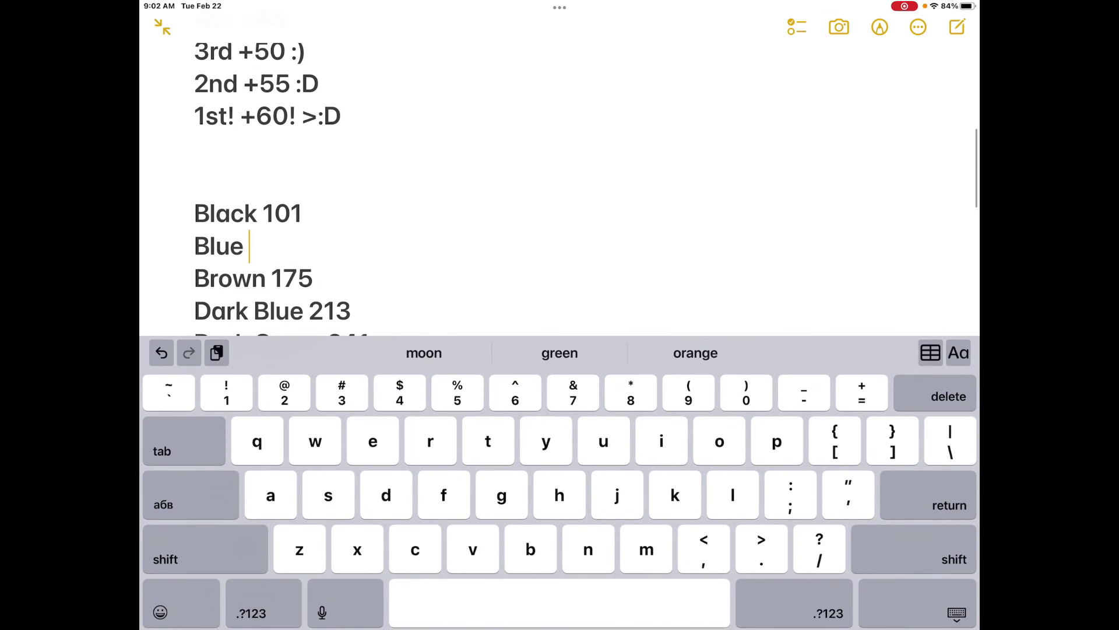
{"action": "type", "text": "62"}
{"action": "scroll", "coordinate": [559, 175], "scroll_direction": "down", "scroll_amount": 10}
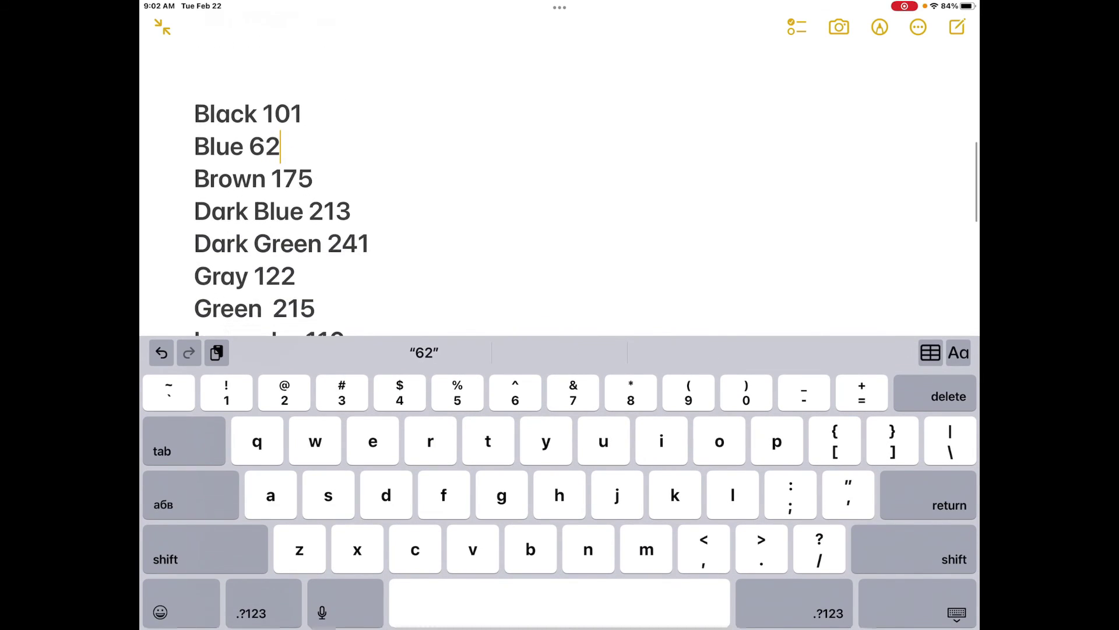
{"action": "scroll", "coordinate": [560, 175], "scroll_direction": "down", "scroll_amount": 3}
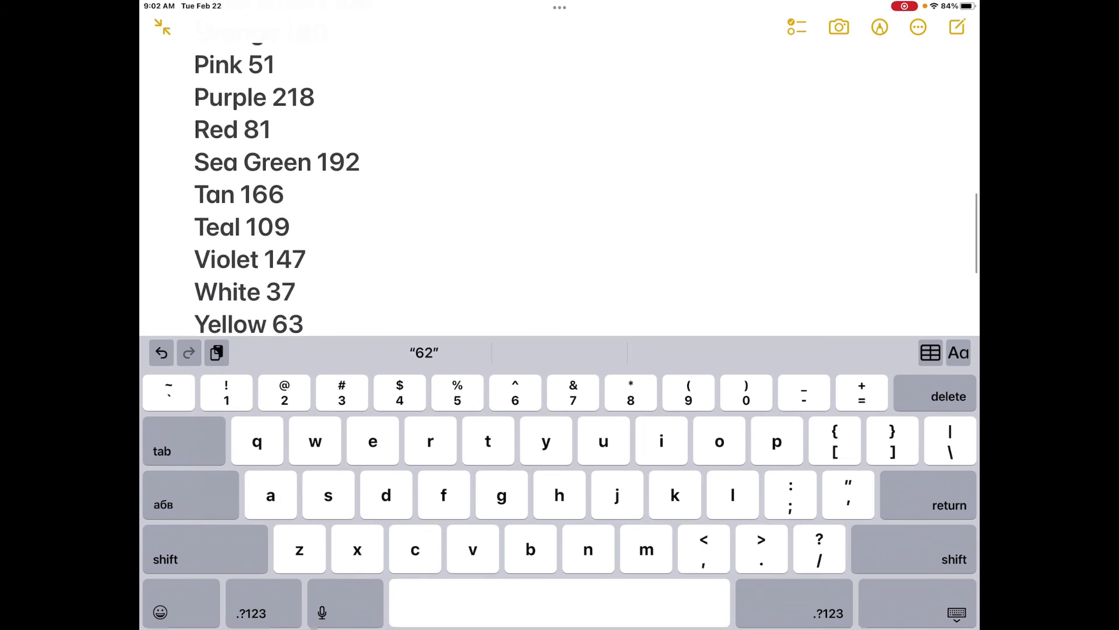